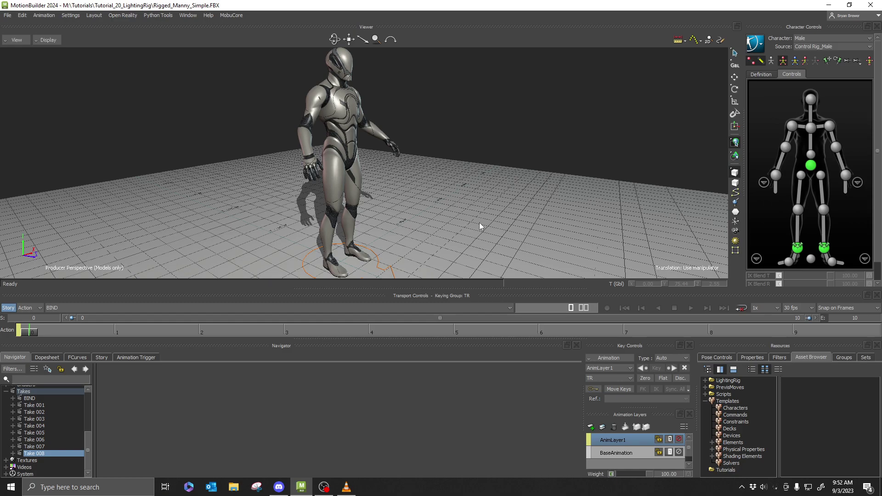
Orbit the Producer Perspective view to see the rigged Manny character from another angle
{"action": "left_click_drag", "start_coordinate": [475, 224], "coordinate": [420, 226]}
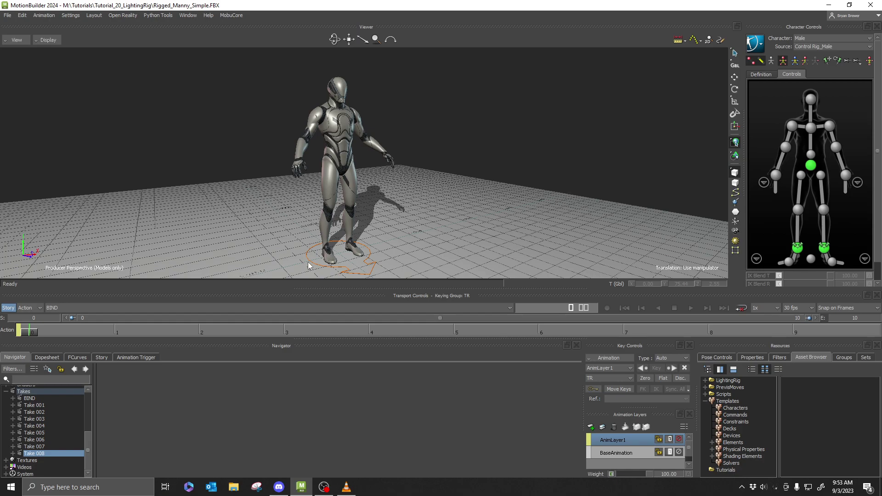
Review BrewhouseArt_PlotTools.py from the top in the Python Editor, then move the editor aside
{"action": "left_click", "coordinate": [150, 15]}
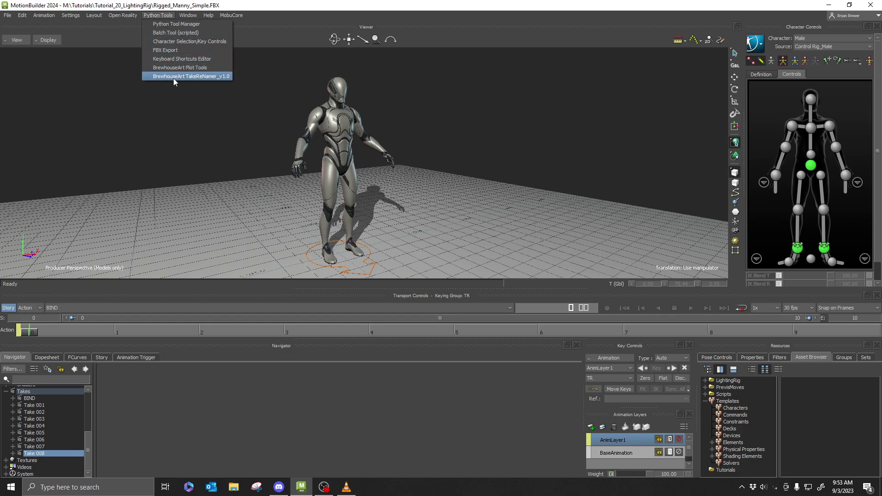
{"action": "mouse_move", "coordinate": [180, 16]}
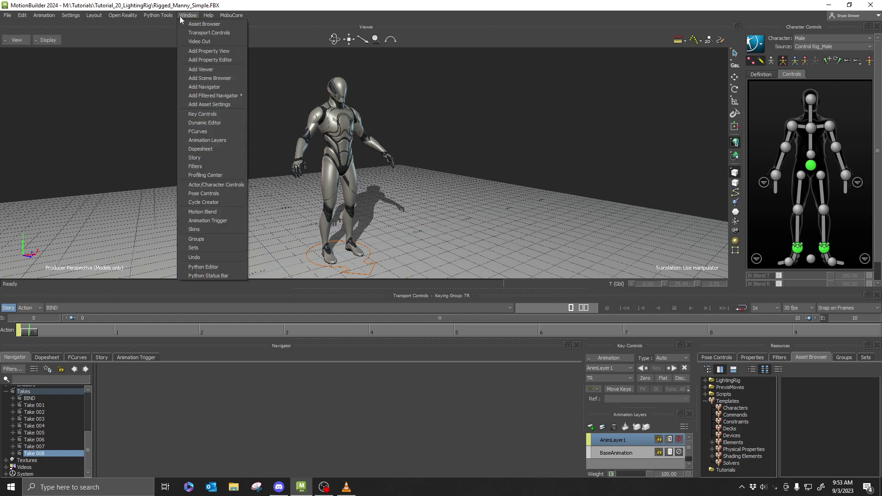
{"action": "left_click", "coordinate": [197, 269]}
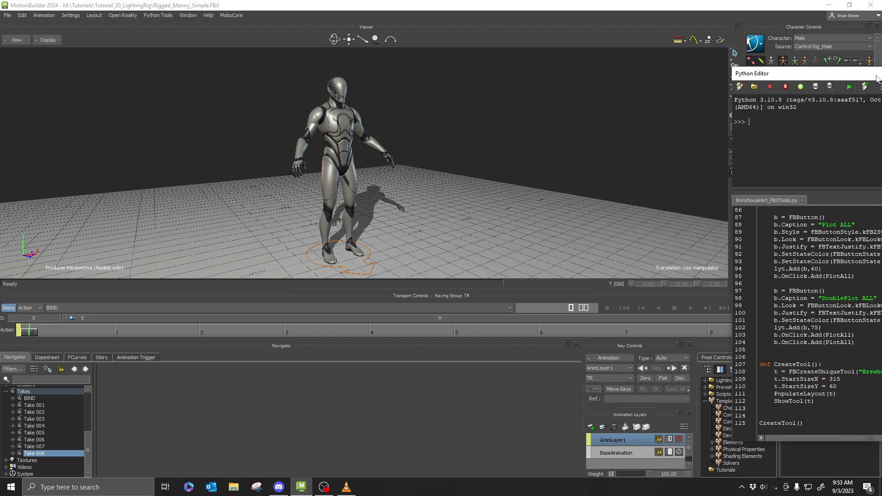
{"action": "scroll", "coordinate": [573, 294], "scroll_direction": "up", "scroll_amount": 20}
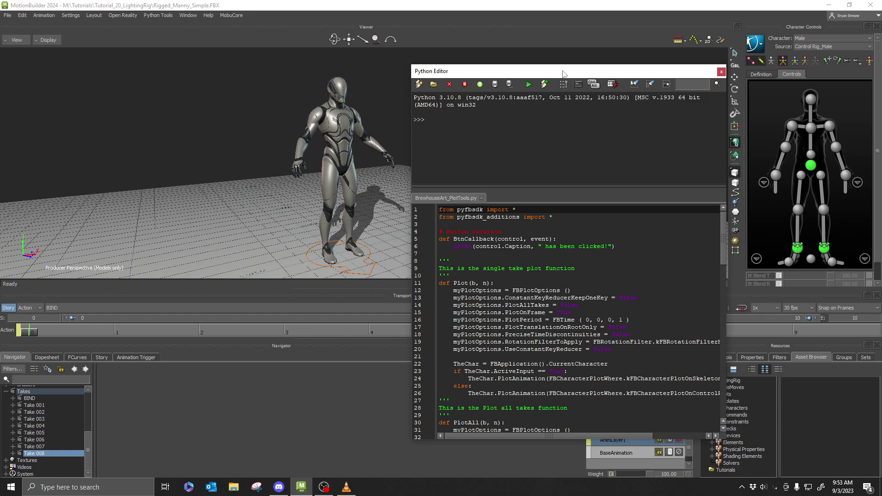
{"action": "left_click_drag", "start_coordinate": [563, 73], "coordinate": [881, 78]}
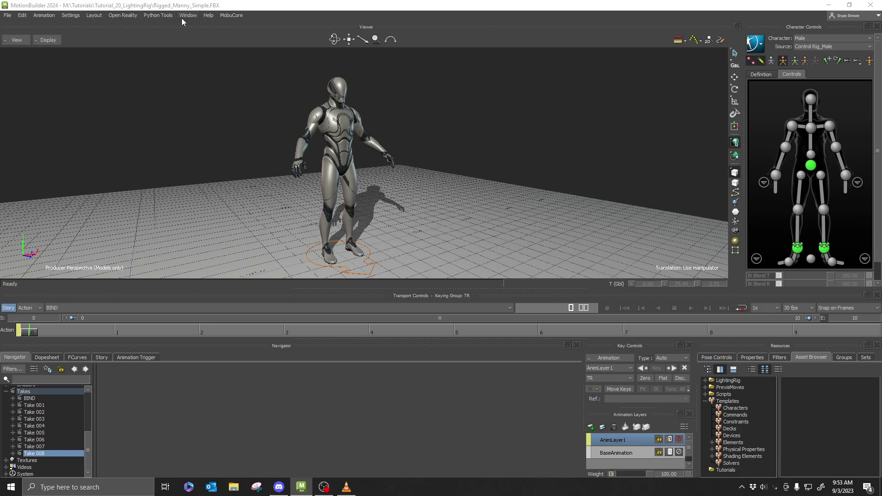
Launch BrewhouseArt Plot Tools from the Python Tools menu and center its window over the viewer
{"action": "left_click", "coordinate": [157, 16]}
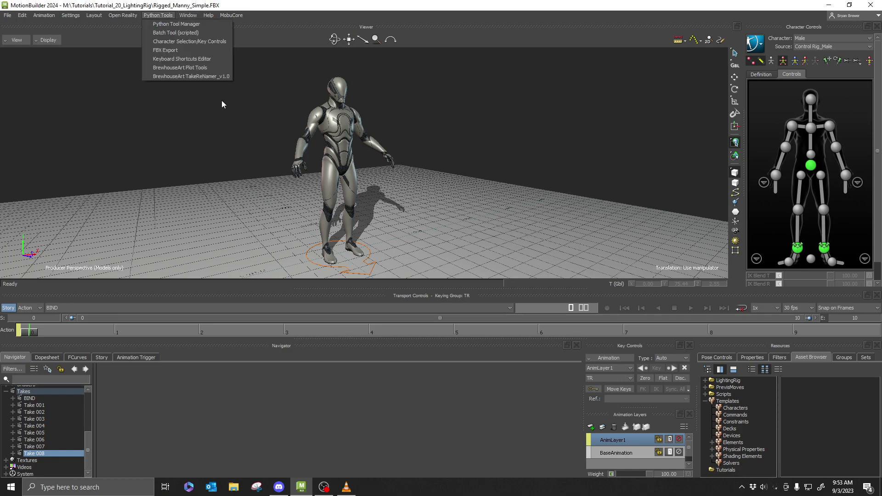
{"action": "left_click", "coordinate": [169, 67]}
{"action": "left_click_drag", "start_coordinate": [169, 111], "coordinate": [513, 159]}
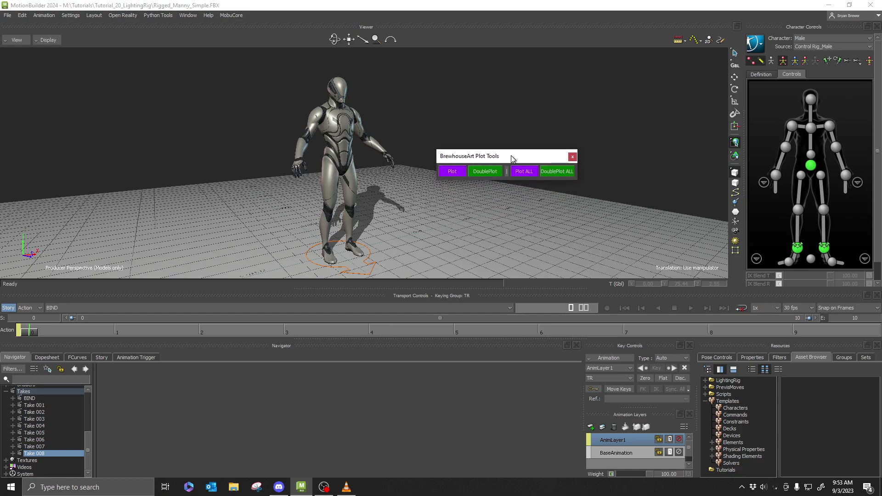
Alternate Plot and DoublePlot on the current take, ending with a final Plot
{"action": "left_click", "coordinate": [451, 171]}
{"action": "left_click", "coordinate": [483, 172]}
{"action": "left_click", "coordinate": [451, 172]}
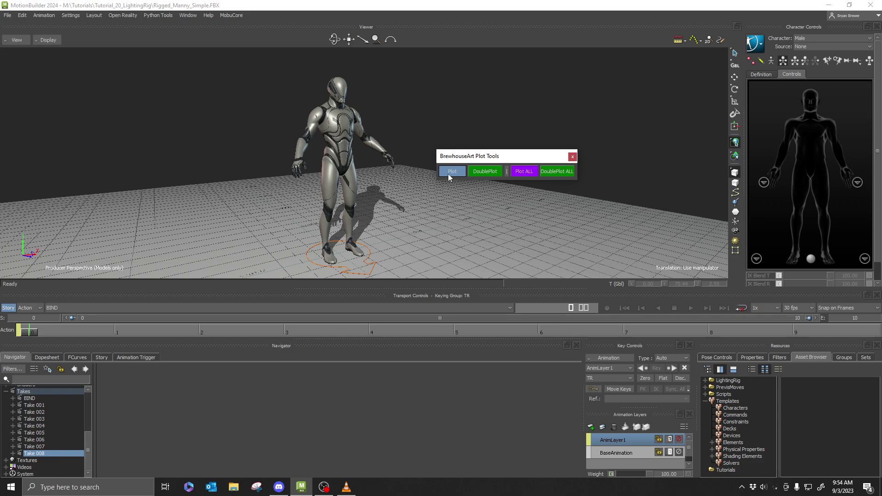
{"action": "left_click", "coordinate": [485, 175]}
{"action": "left_click", "coordinate": [445, 172]}
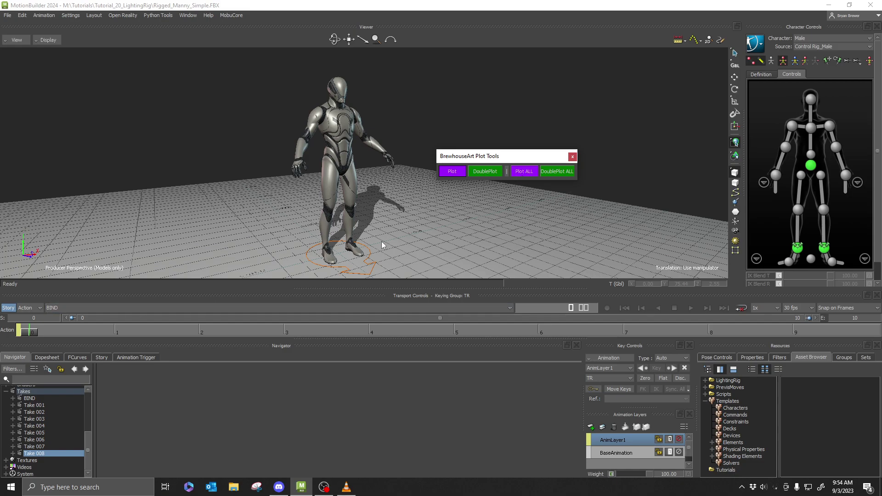
With the window at lower left, run Plot ALL twice, then DoublePlot ALL
{"action": "left_click_drag", "start_coordinate": [512, 156], "coordinate": [109, 266]}
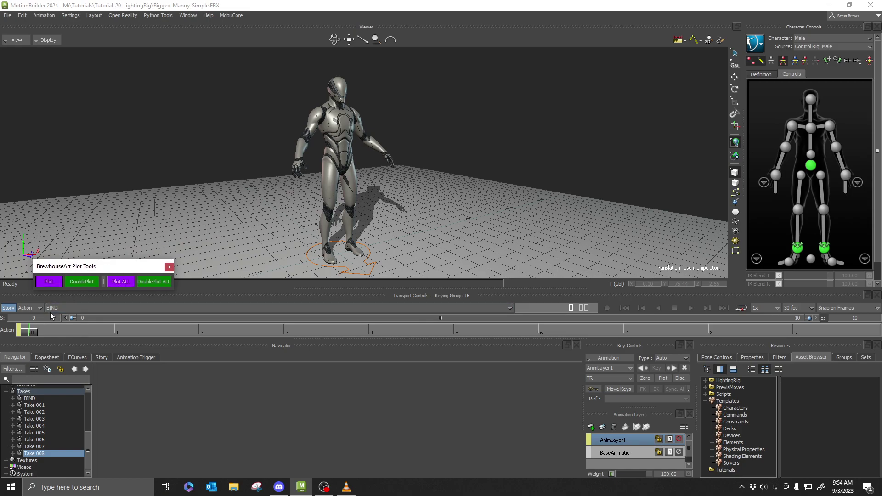
{"action": "left_click", "coordinate": [120, 281]}
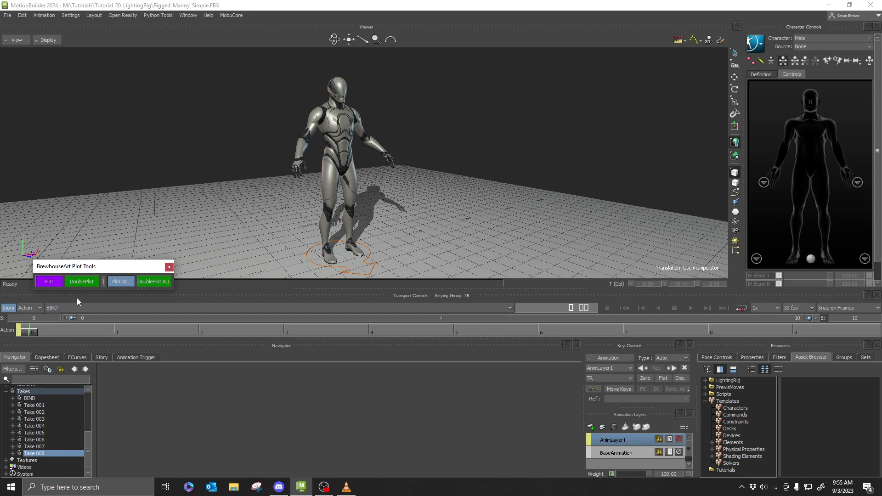
{"action": "left_click", "coordinate": [118, 282]}
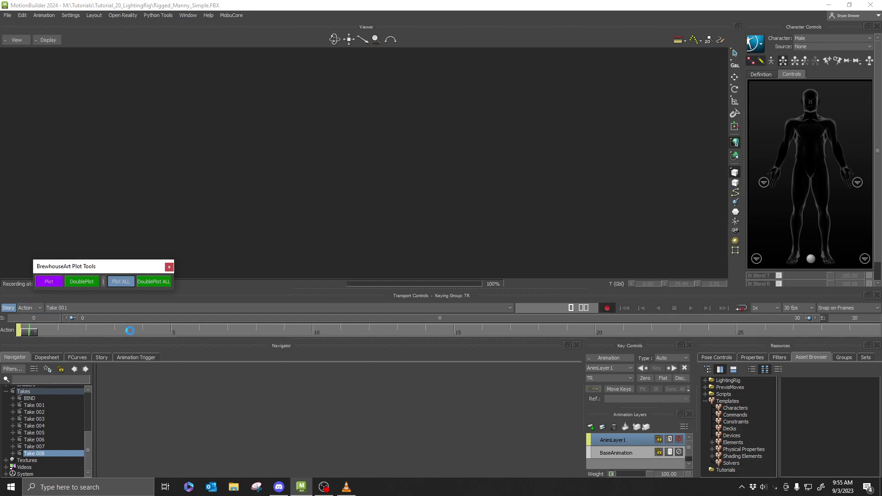
{"action": "left_click", "coordinate": [160, 281]}
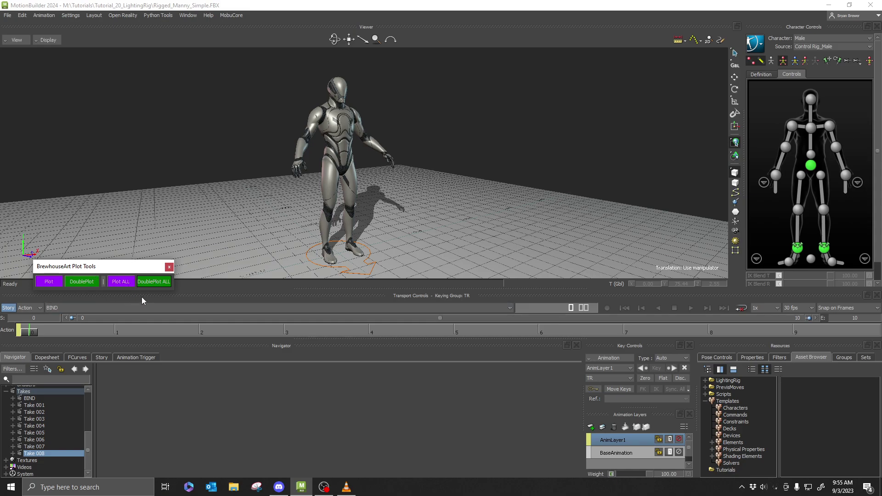
Toggle Layout > Prevent Docking, then dock the Plot Tools window beneath Character Controls
{"action": "left_click_drag", "start_coordinate": [122, 272], "coordinate": [514, 206]}
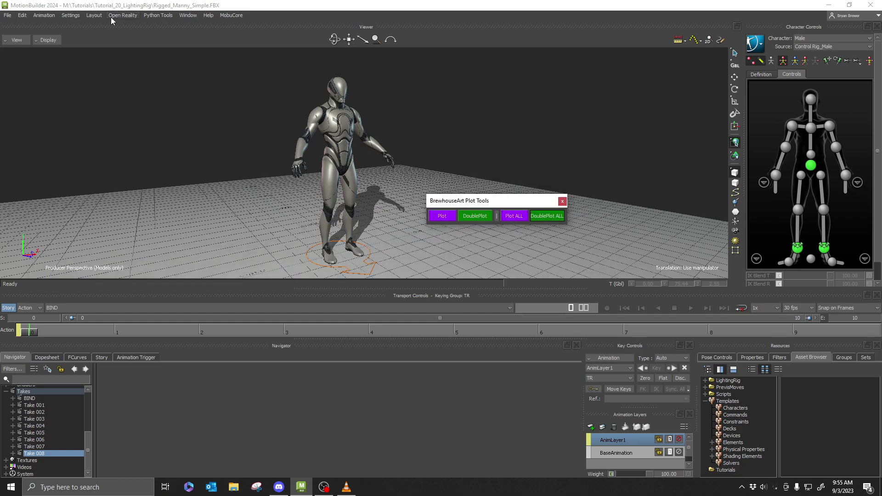
{"action": "left_click", "coordinate": [94, 17]}
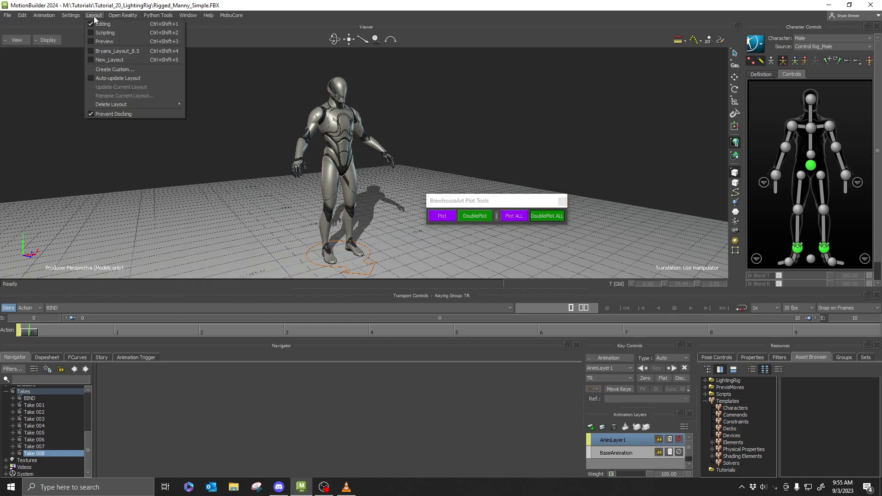
{"action": "left_click", "coordinate": [133, 114]}
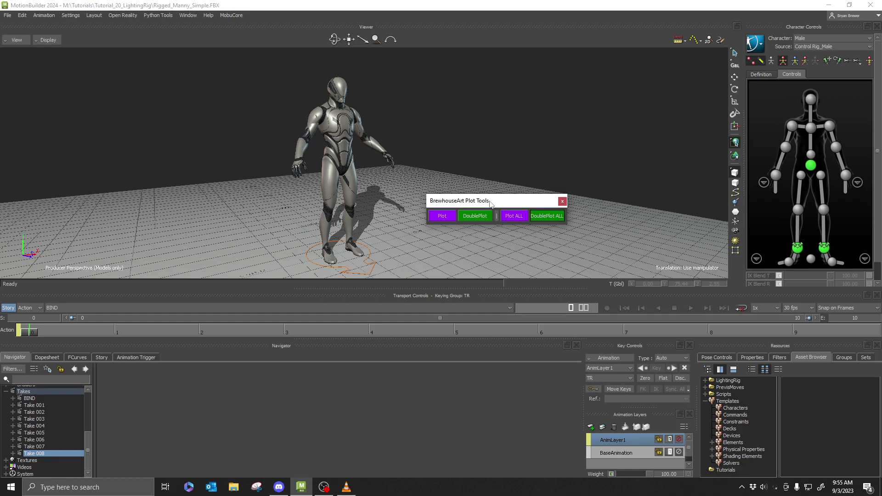
{"action": "left_click_drag", "start_coordinate": [492, 203], "coordinate": [521, 251]}
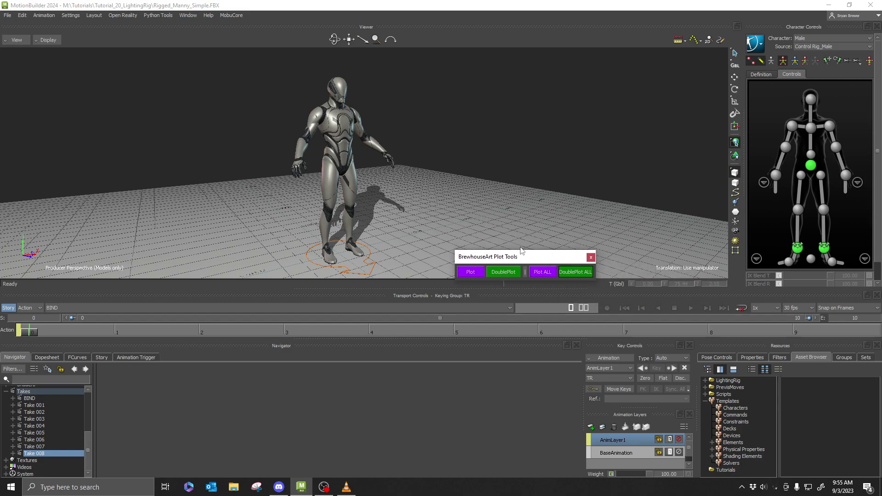
{"action": "left_click_drag", "start_coordinate": [520, 261], "coordinate": [828, 275]}
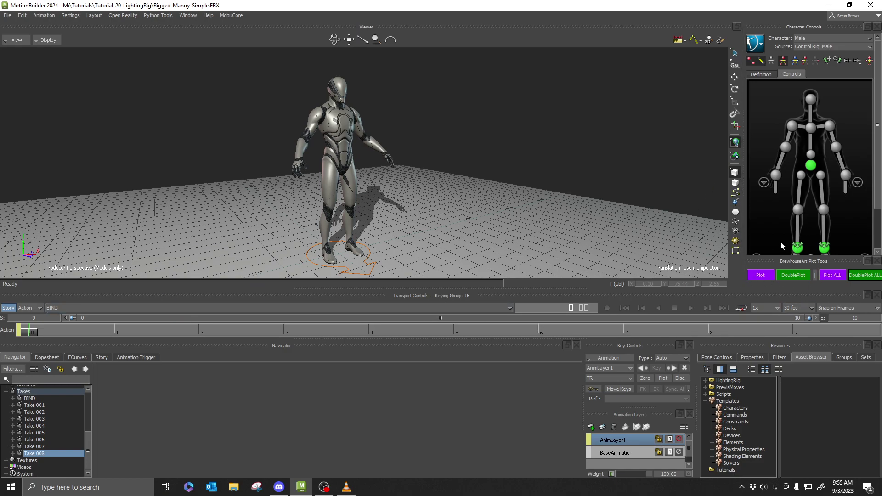
Switch to the New_Layout panel layout and orbit closer to Manny
{"action": "scroll", "coordinate": [865, 214], "scroll_direction": "down", "scroll_amount": 2}
{"action": "scroll", "coordinate": [865, 214], "scroll_direction": "up", "scroll_amount": 2}
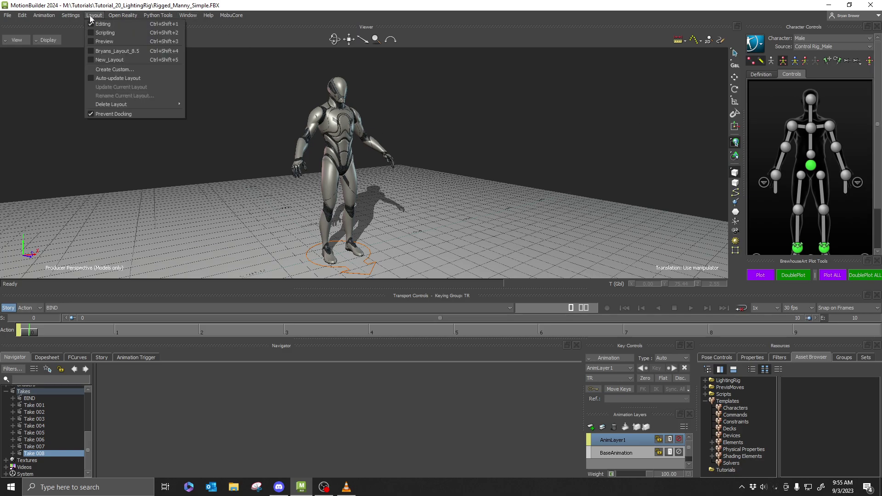
{"action": "left_click", "coordinate": [115, 59]}
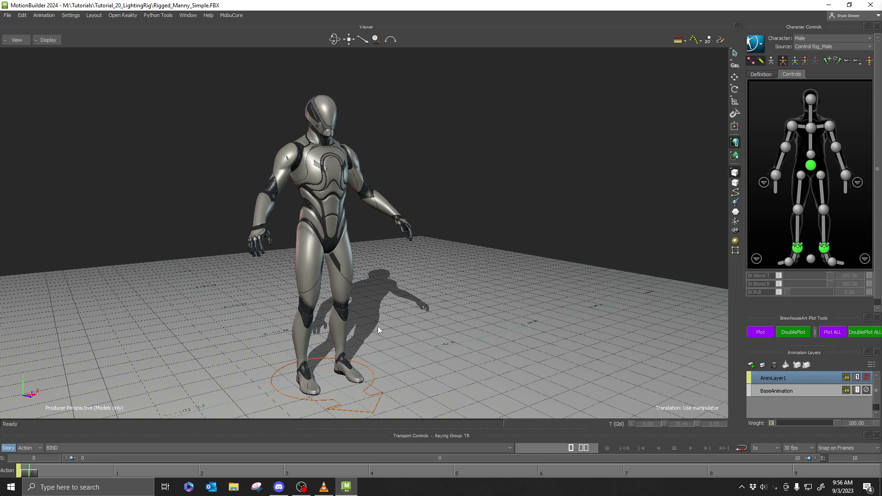
{"action": "left_click_drag", "start_coordinate": [360, 309], "coordinate": [349, 293], "text": "ctrl+shift"}
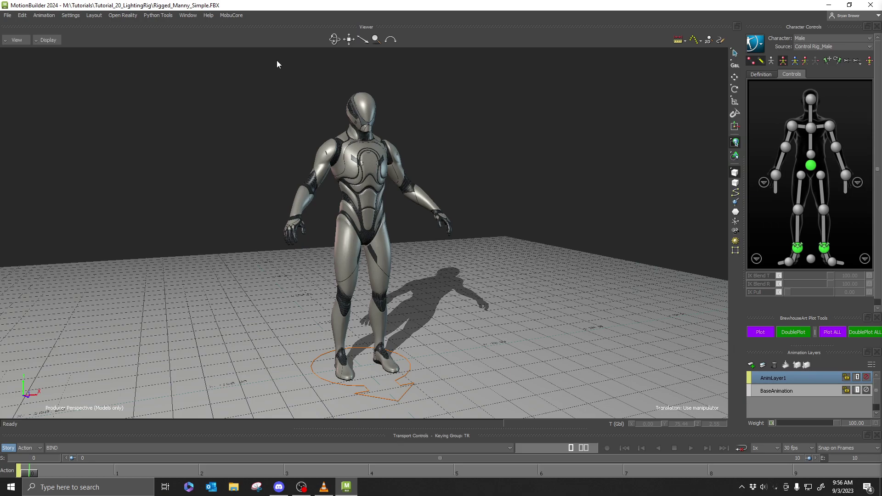
{"action": "left_click", "coordinate": [158, 15]}
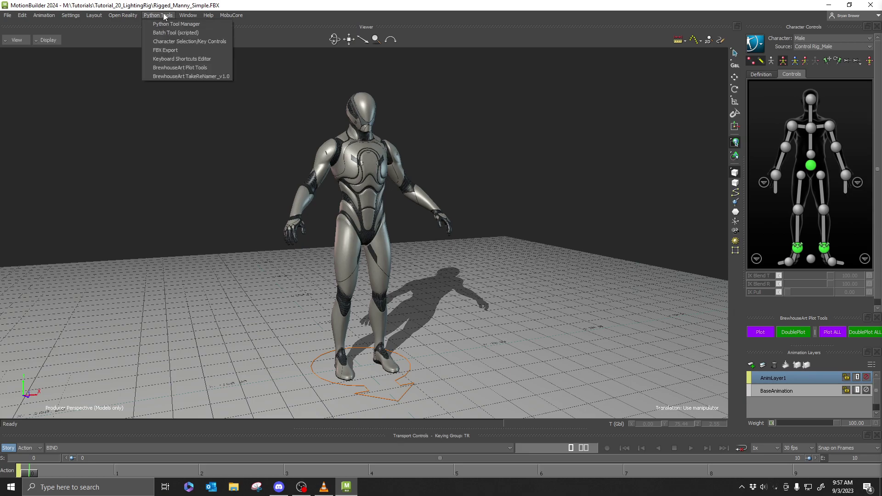
{"action": "mouse_move", "coordinate": [188, 16]}
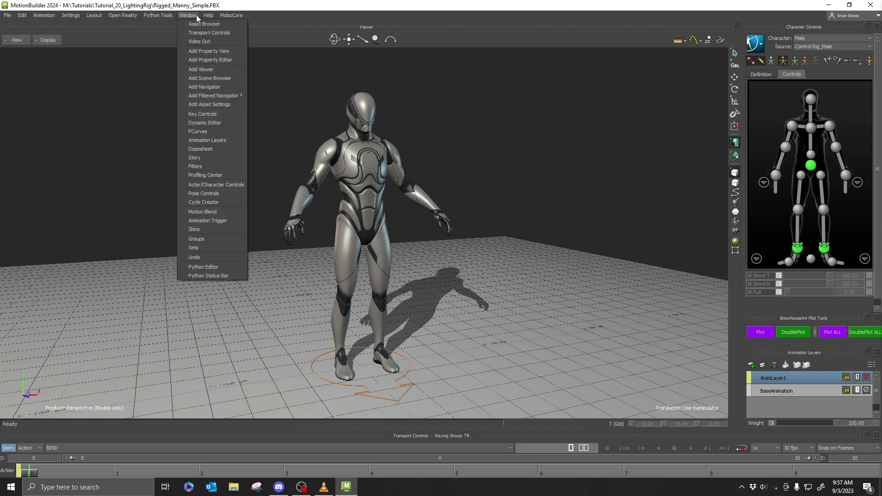
{"action": "left_click", "coordinate": [210, 268]}
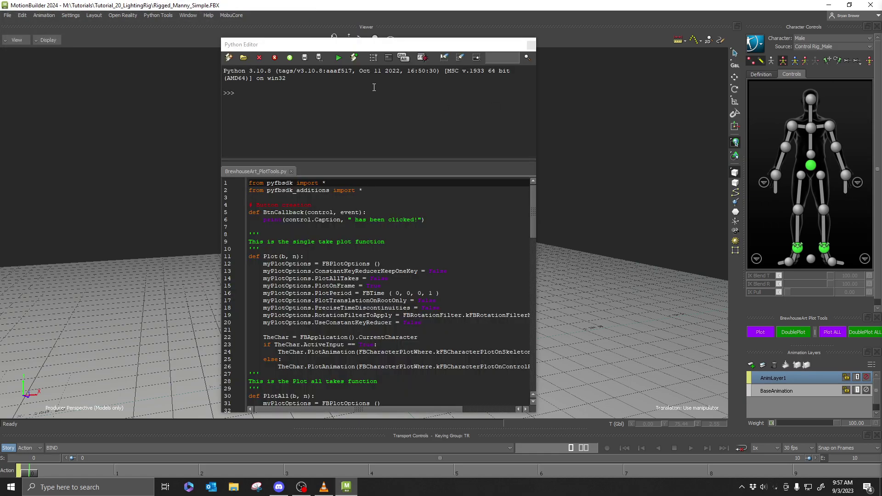
{"action": "scroll", "coordinate": [303, 221], "scroll_direction": "down", "scroll_amount": 20}
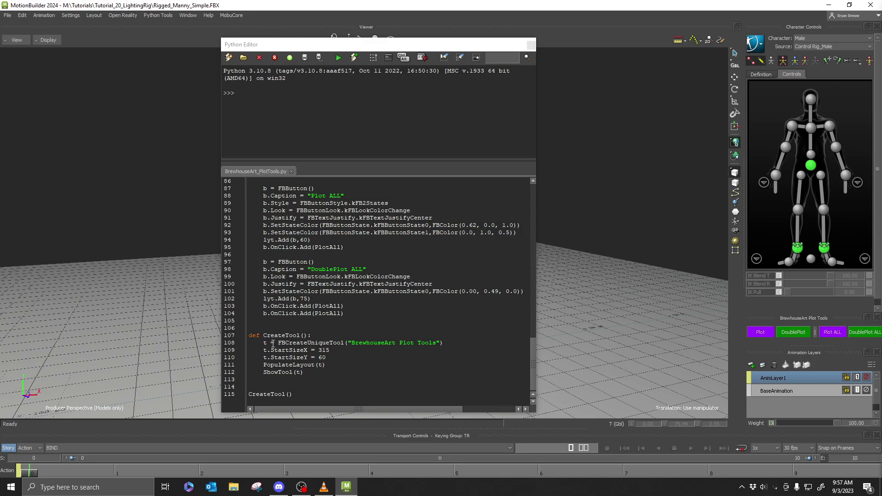
{"action": "left_click_drag", "start_coordinate": [352, 343], "coordinate": [396, 345]}
{"action": "left_click", "coordinate": [400, 365]}
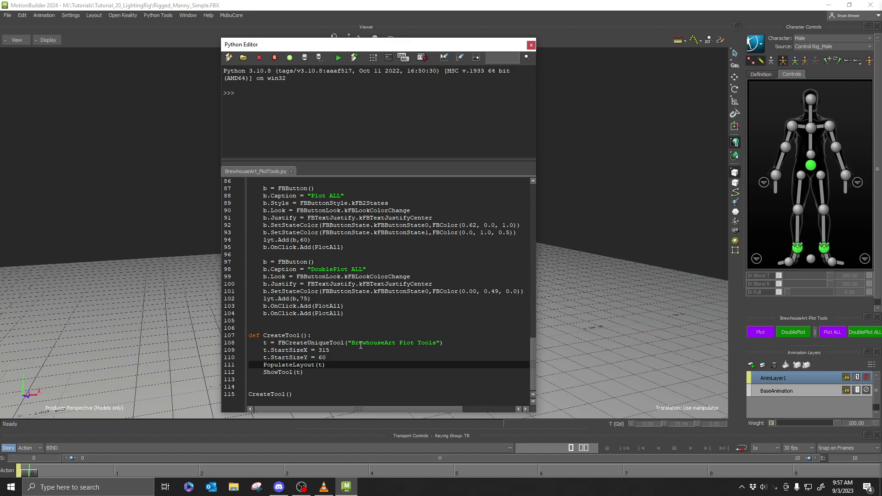
{"action": "left_click_drag", "start_coordinate": [351, 344], "coordinate": [395, 344]}
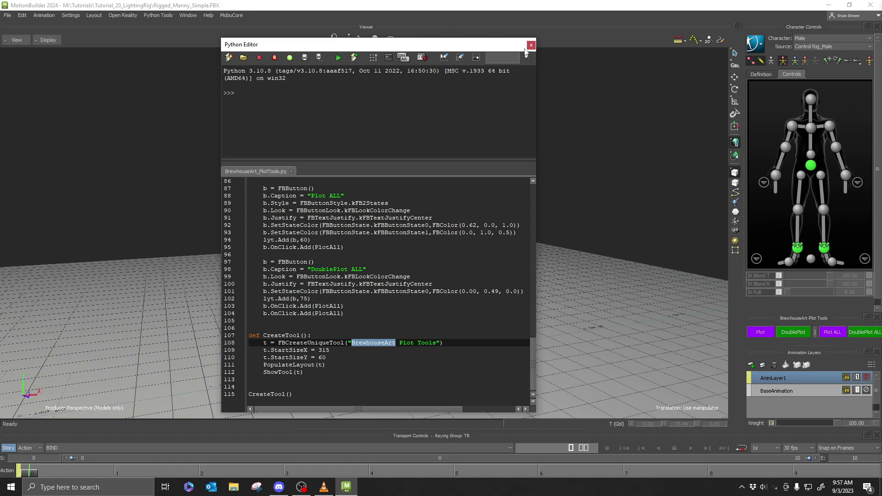
{"action": "scroll", "coordinate": [487, 271], "scroll_direction": "up", "scroll_amount": 2}
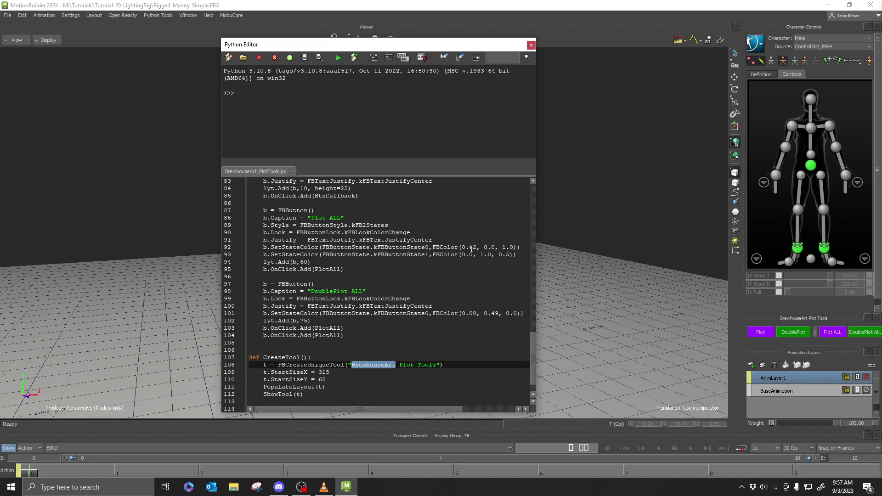
{"action": "left_click", "coordinate": [470, 248]}
{"action": "left_click", "coordinate": [471, 255]}
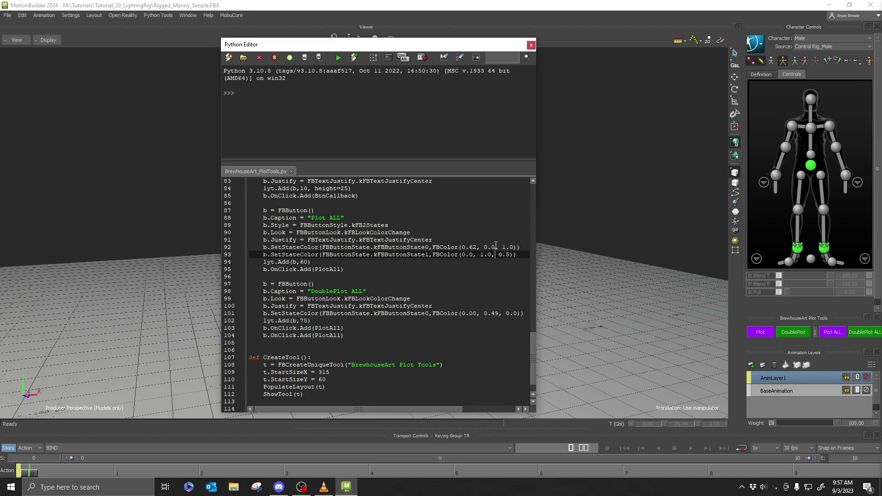
{"action": "left_click", "coordinate": [474, 313]}
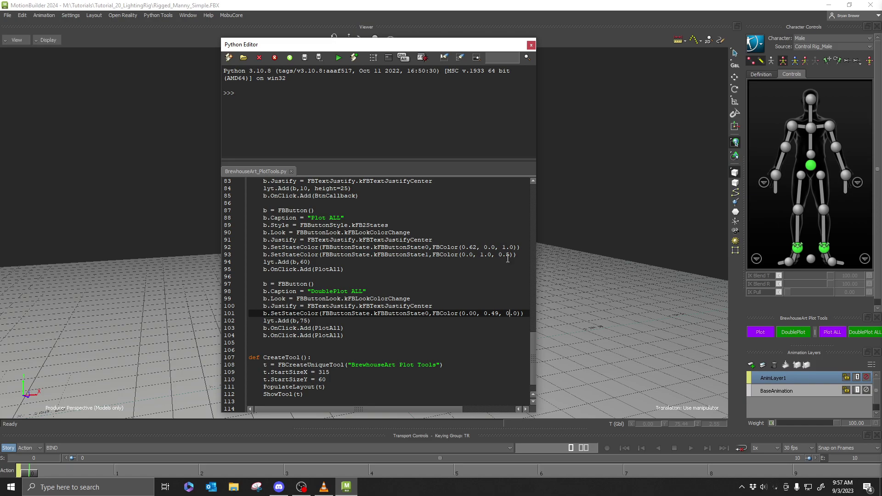
{"action": "scroll", "coordinate": [512, 271], "scroll_direction": "up", "scroll_amount": 2}
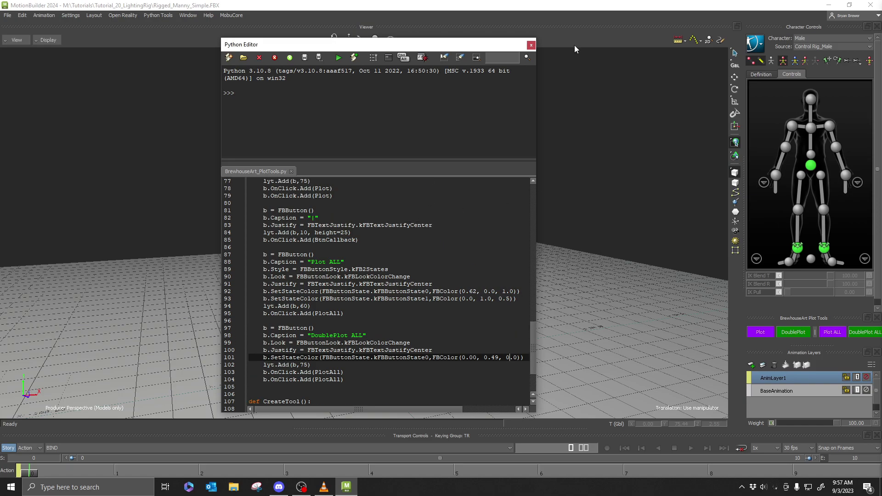
{"action": "left_click", "coordinate": [529, 44]}
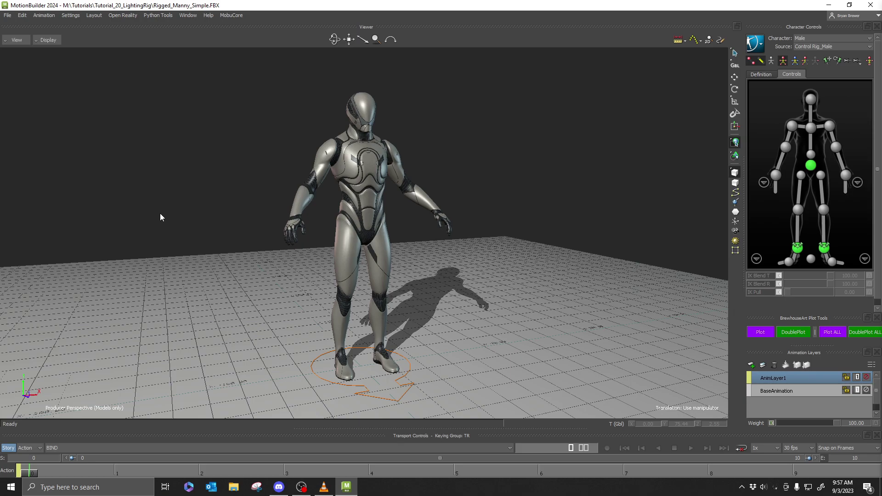
{"action": "key", "text": "alt+Tab"}
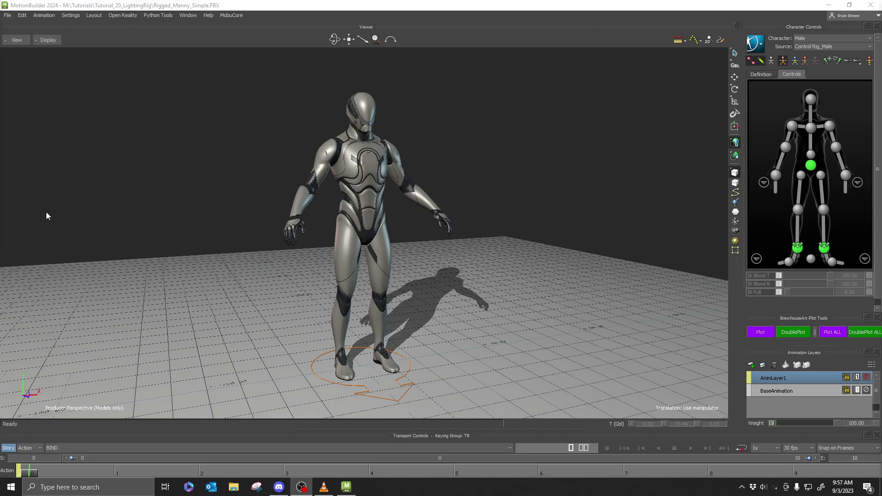
{"action": "left_click", "coordinate": [135, 190]}
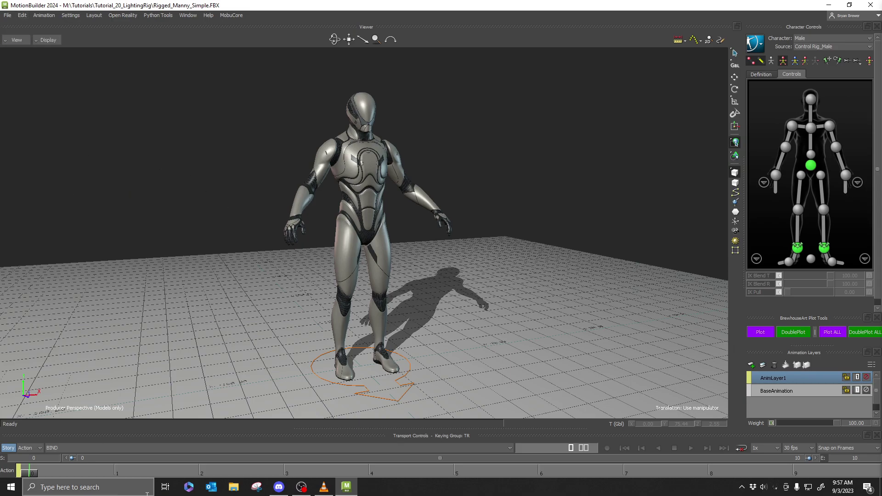
{"action": "left_click", "coordinate": [237, 490]}
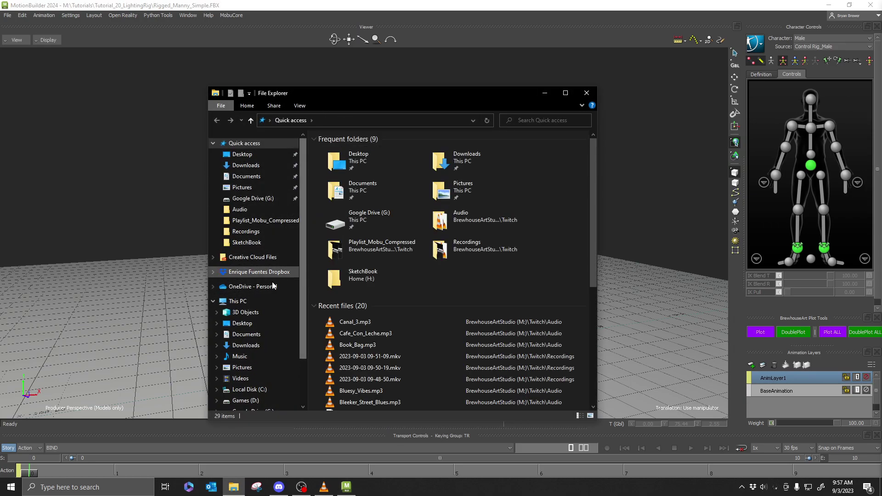
Browse to Documents > MB > 2024 > config, confirm PythonStartup is empty, then return to config
{"action": "left_click", "coordinate": [245, 339]}
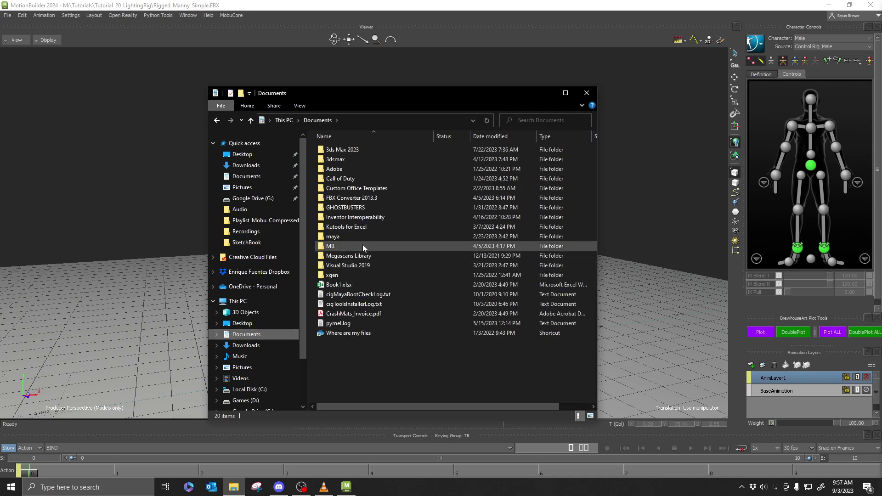
{"action": "double_click", "coordinate": [362, 245]}
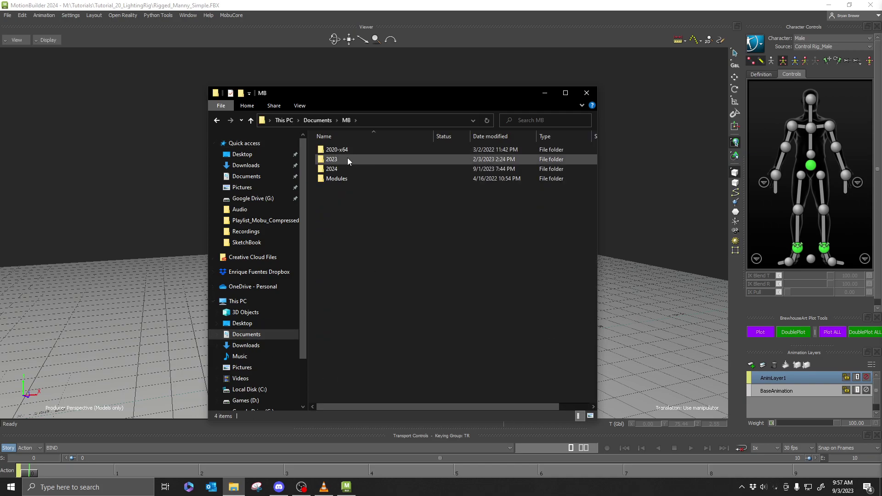
{"action": "double_click", "coordinate": [345, 169]}
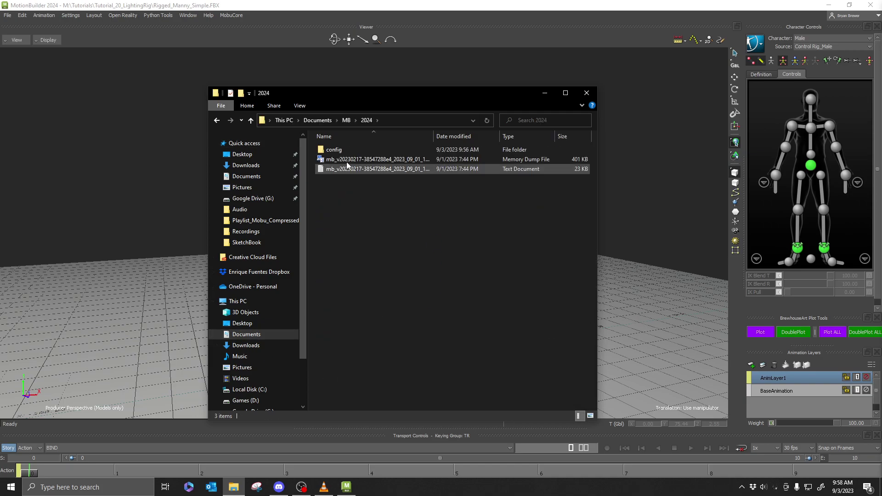
{"action": "double_click", "coordinate": [344, 150]}
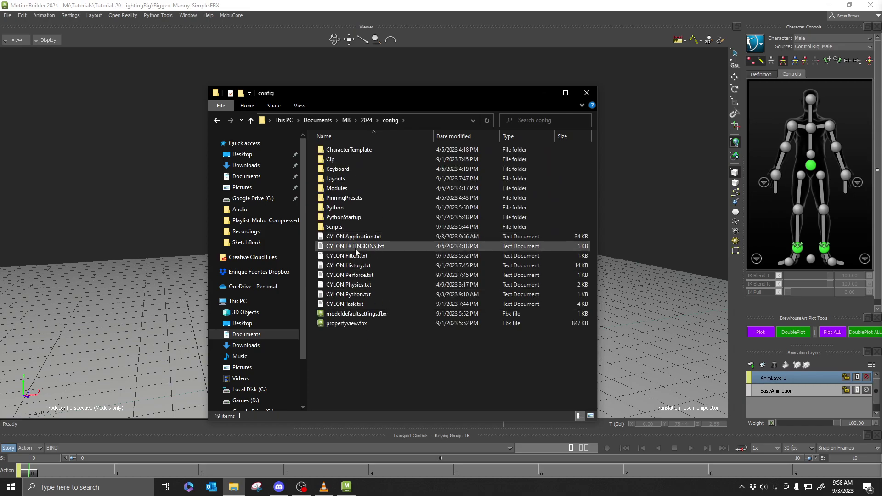
{"action": "double_click", "coordinate": [365, 220]}
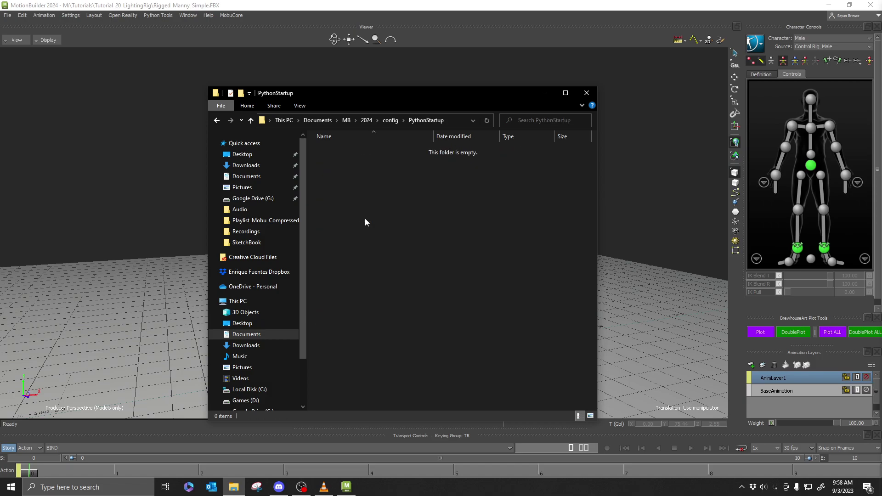
{"action": "left_click", "coordinate": [390, 120]}
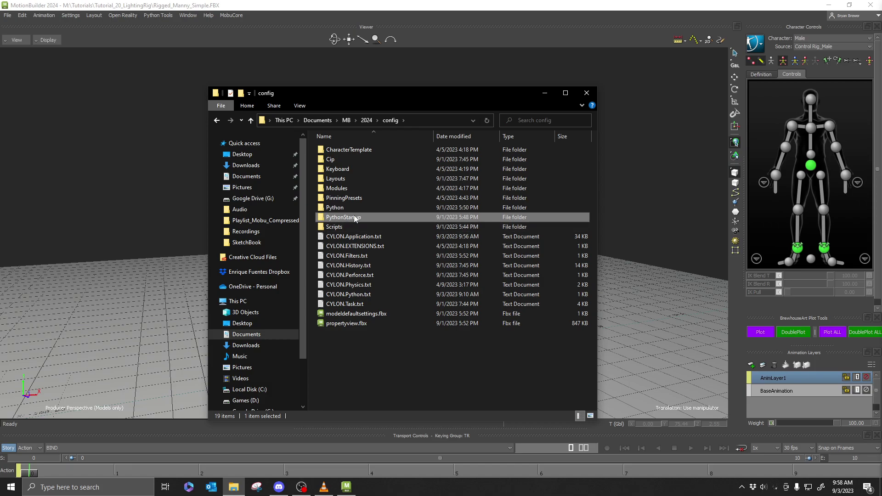
Check Preferences' Python page for startup folder N:\MobuTools\Startup, then bring File Explorer forward
{"action": "left_click", "coordinate": [71, 16]}
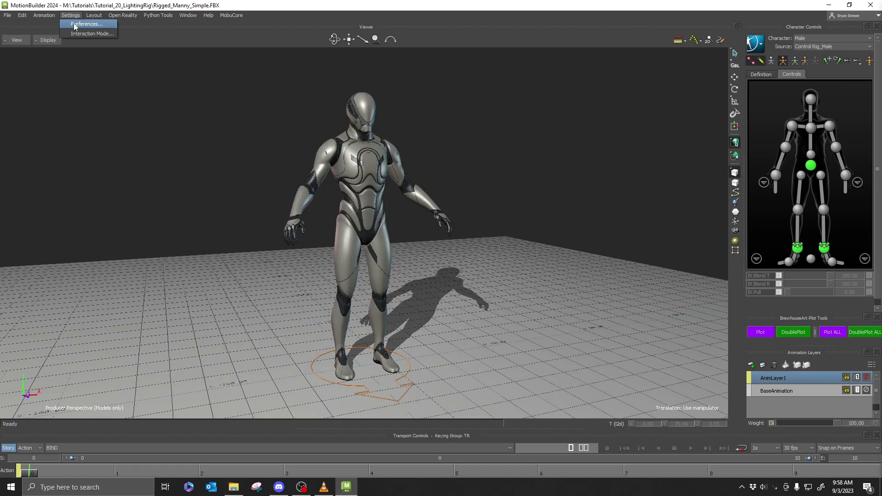
{"action": "left_click", "coordinate": [81, 24]}
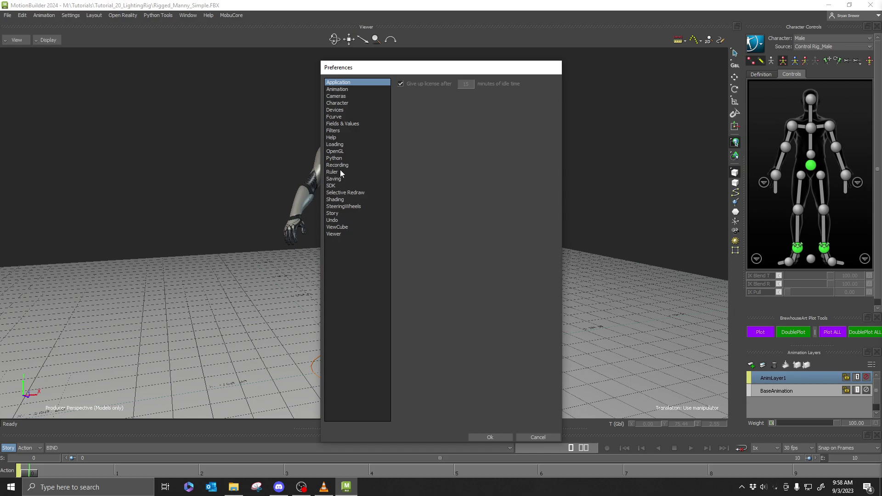
{"action": "left_click", "coordinate": [340, 159]}
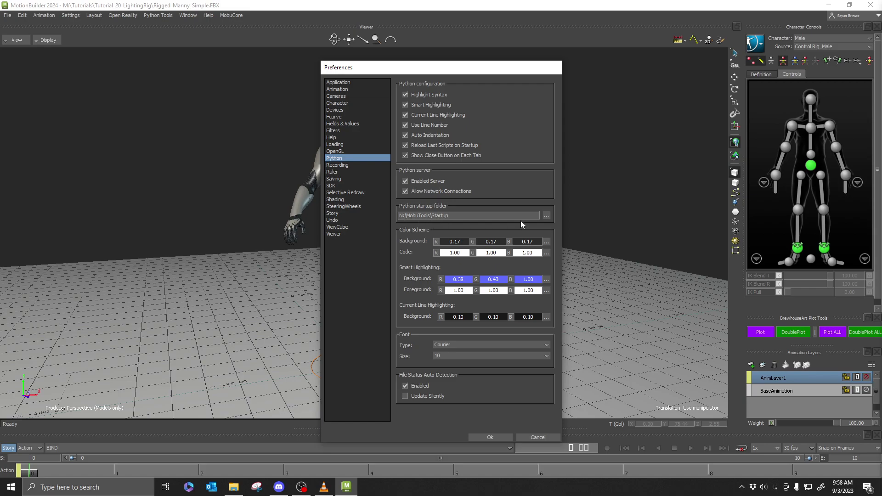
{"action": "left_click", "coordinate": [233, 487]}
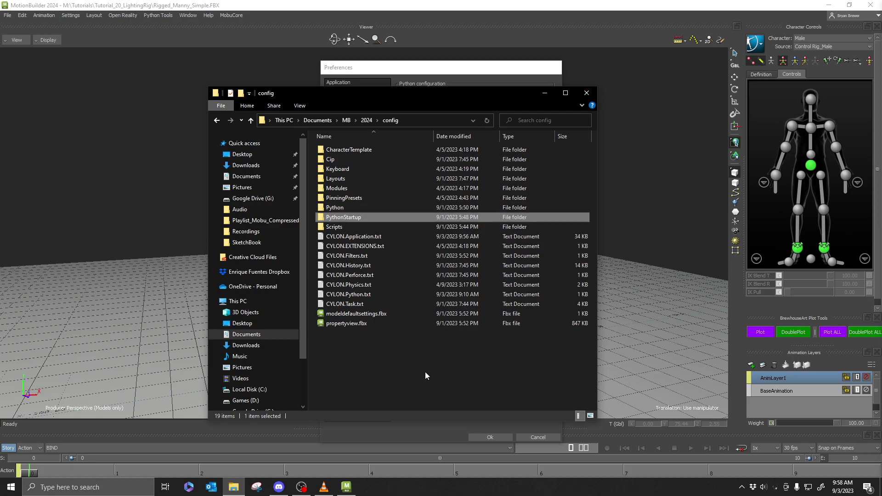
Look through the BrewhouseArtStudio (M:) and Home (H:) drives in the navigation pane
{"action": "left_click", "coordinate": [404, 374]}
{"action": "scroll", "coordinate": [235, 370], "scroll_direction": "down", "scroll_amount": 2}
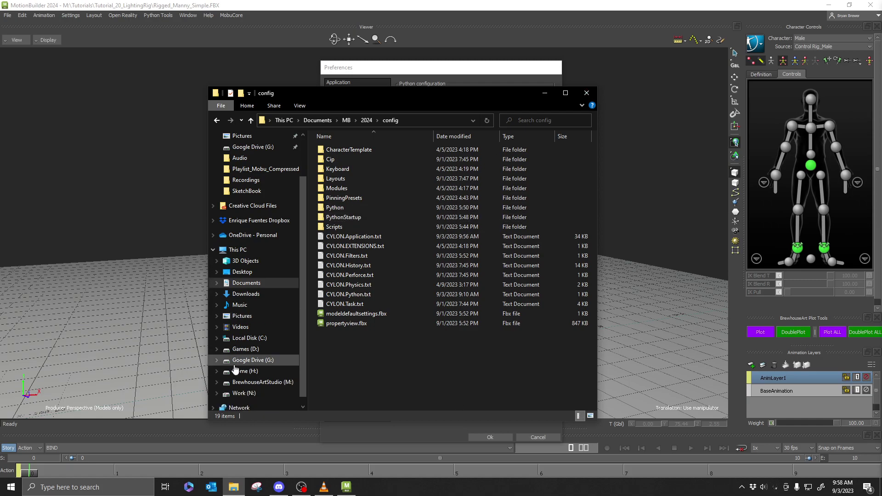
{"action": "left_click", "coordinate": [251, 382]}
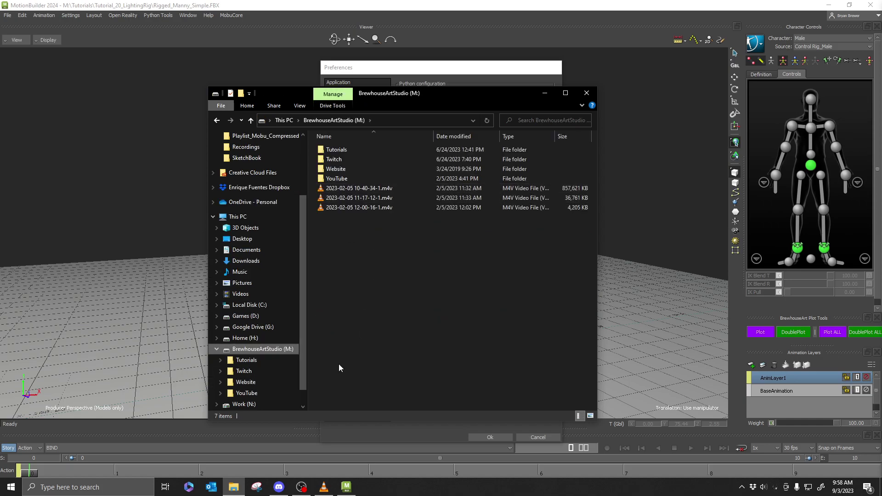
{"action": "left_click", "coordinate": [244, 338]}
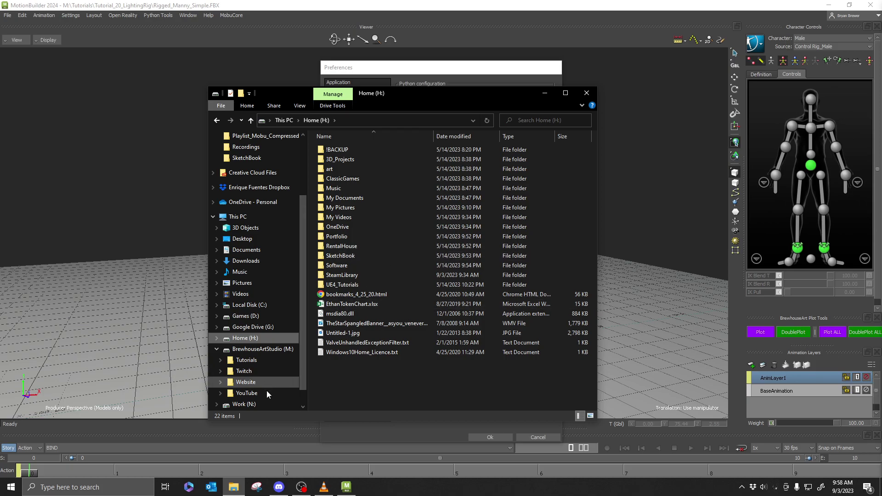
Collapse BrewhouseArtStudio (M:) and open the Work (N:) drive
{"action": "scroll", "coordinate": [264, 371], "scroll_direction": "down", "scroll_amount": 1}
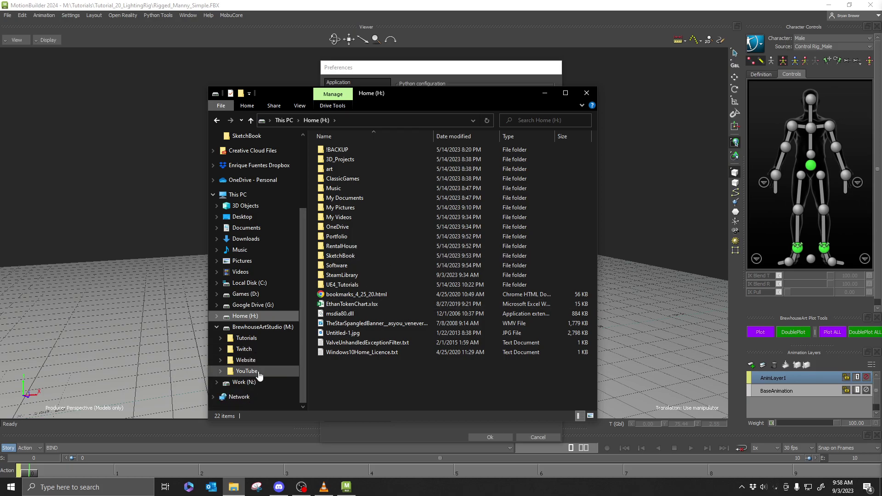
{"action": "left_click", "coordinate": [253, 327]}
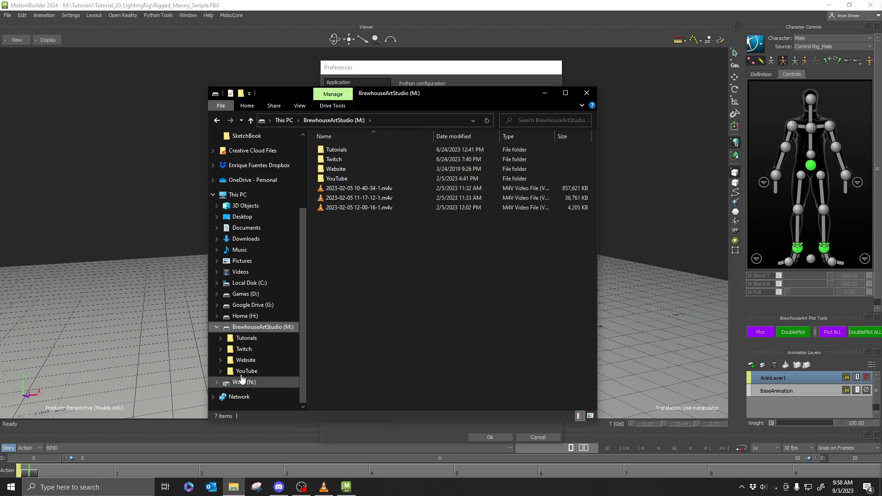
{"action": "left_click", "coordinate": [216, 326]}
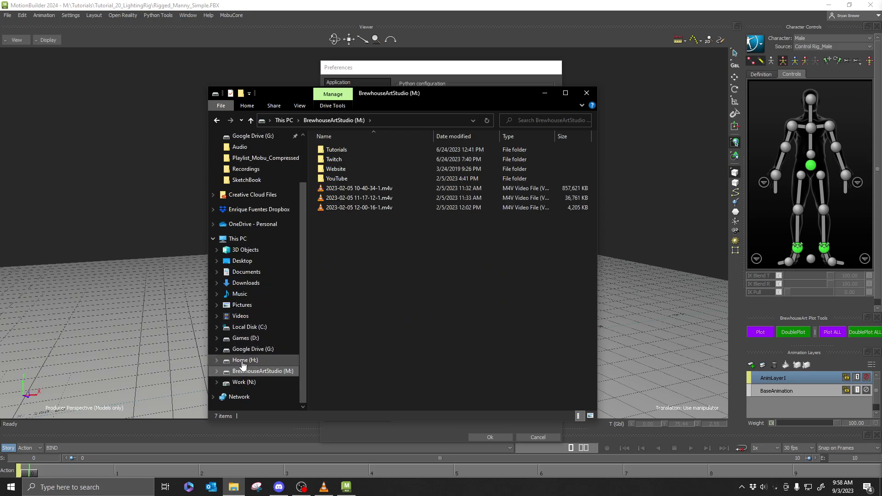
{"action": "left_click", "coordinate": [244, 383]}
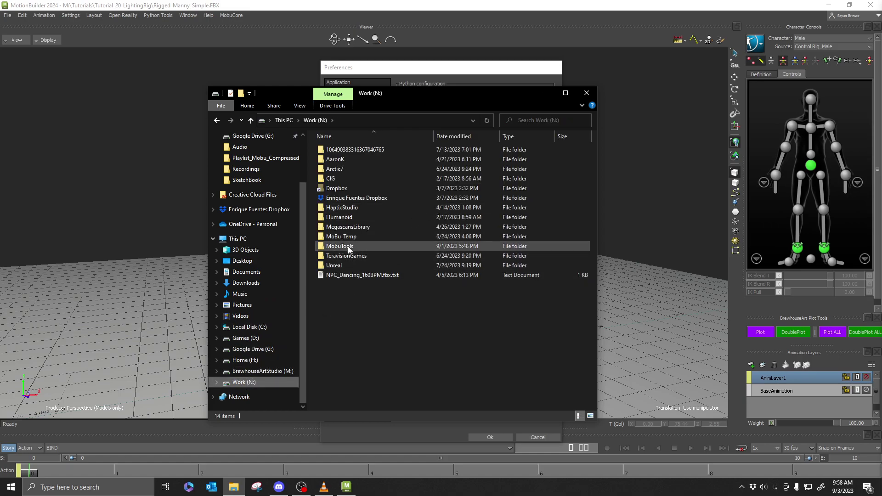
Confirm MobuTools > Startup holds BrewhouseArt_PlotTools.py and Rigging is empty, ending back in MobuTools
{"action": "double_click", "coordinate": [364, 247]}
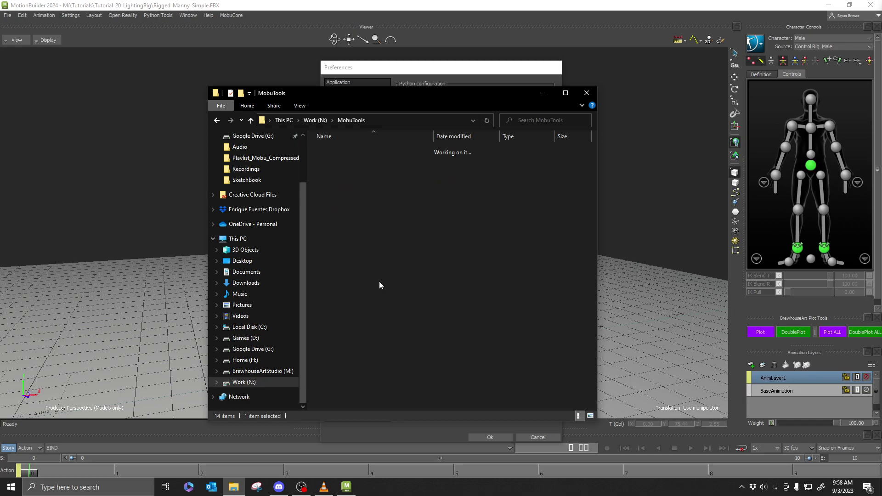
{"action": "double_click", "coordinate": [321, 162]}
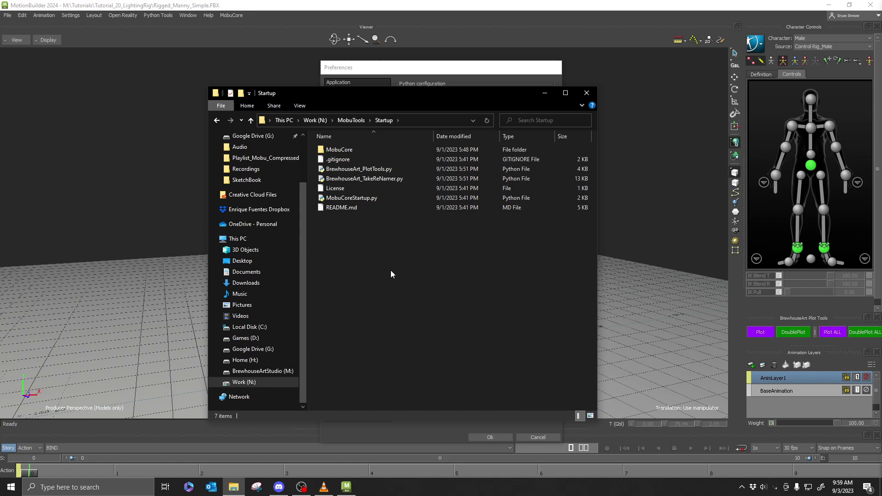
{"action": "left_click", "coordinate": [371, 172]}
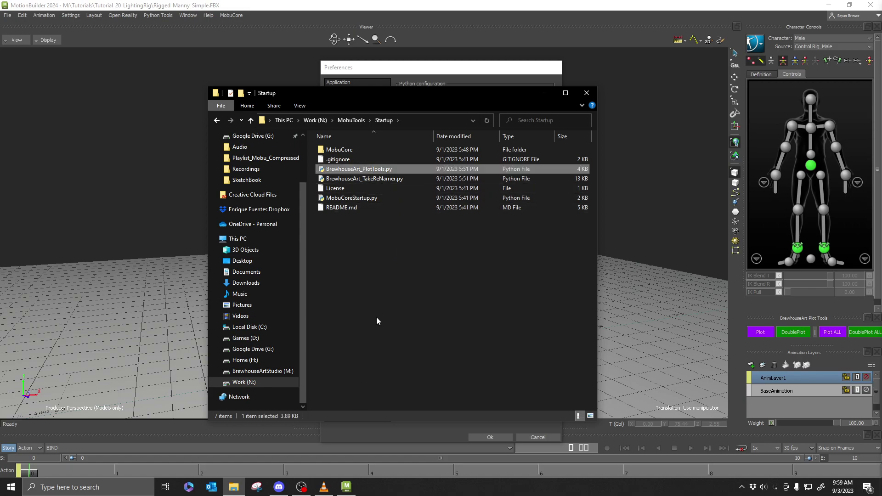
{"action": "key", "text": "alt+Up"}
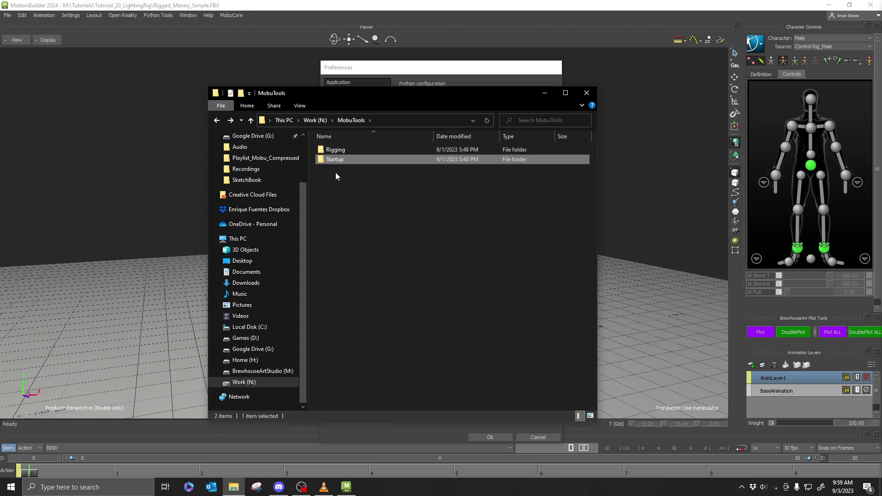
{"action": "double_click", "coordinate": [333, 151]}
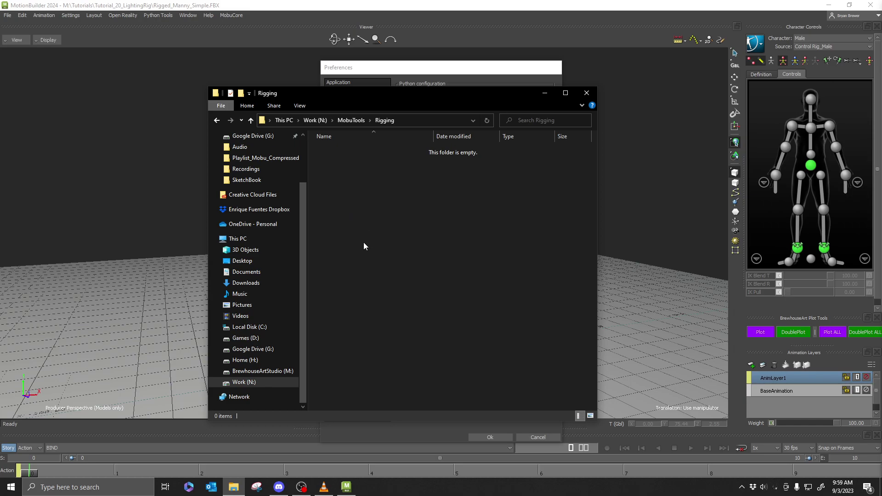
{"action": "key", "text": "alt+Up"}
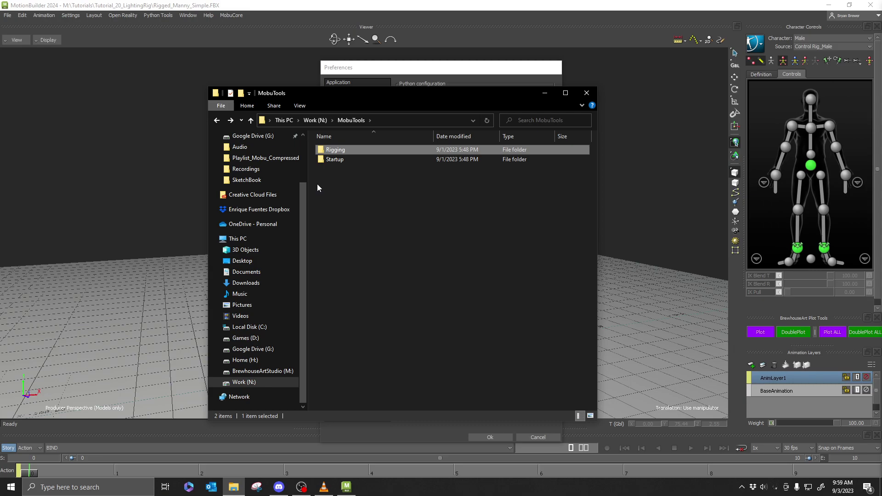
Bring the Preferences dialog forward and close it to reveal the Manny scene
{"action": "left_click", "coordinate": [376, 68]}
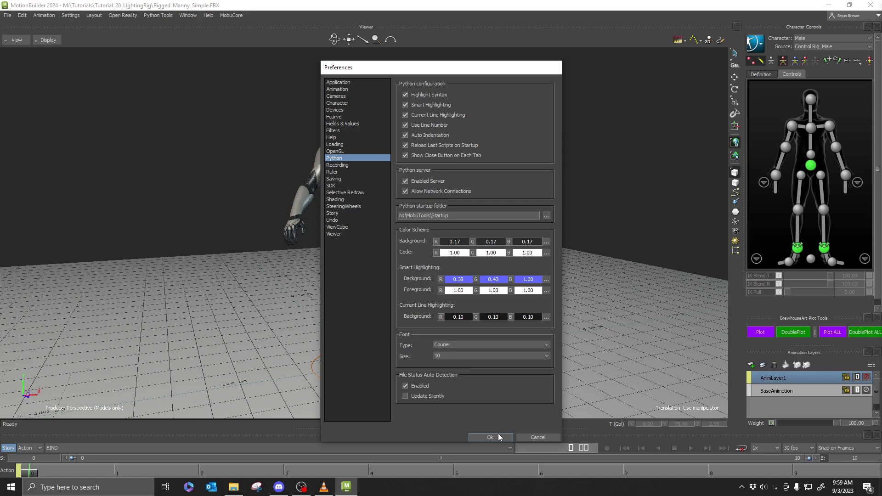
{"action": "left_click", "coordinate": [536, 437]}
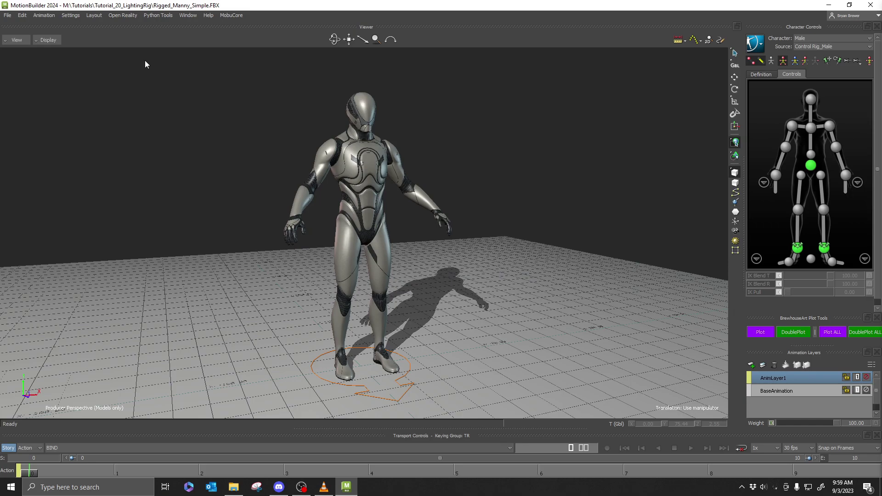
Open the Python Tools menu and check that BrewhouseArt Plot Tools is listed
{"action": "left_click", "coordinate": [167, 17]}
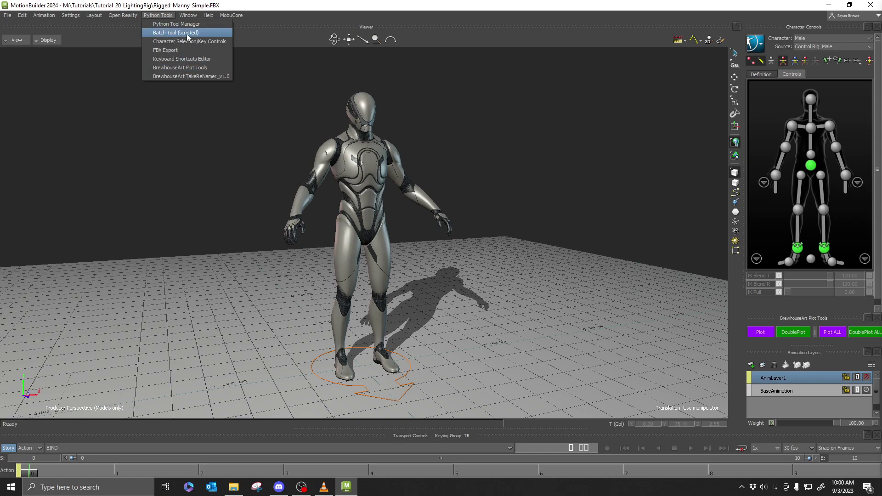
{"action": "mouse_move", "coordinate": [234, 17]}
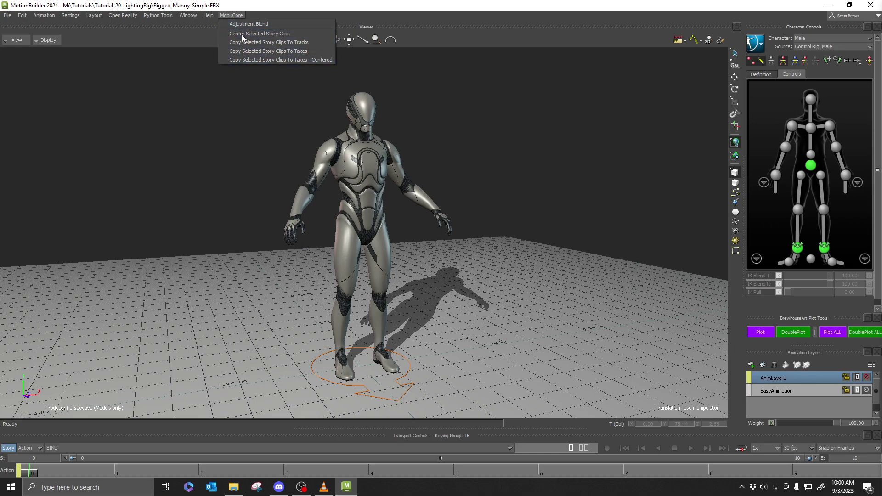
{"action": "mouse_move", "coordinate": [155, 15]}
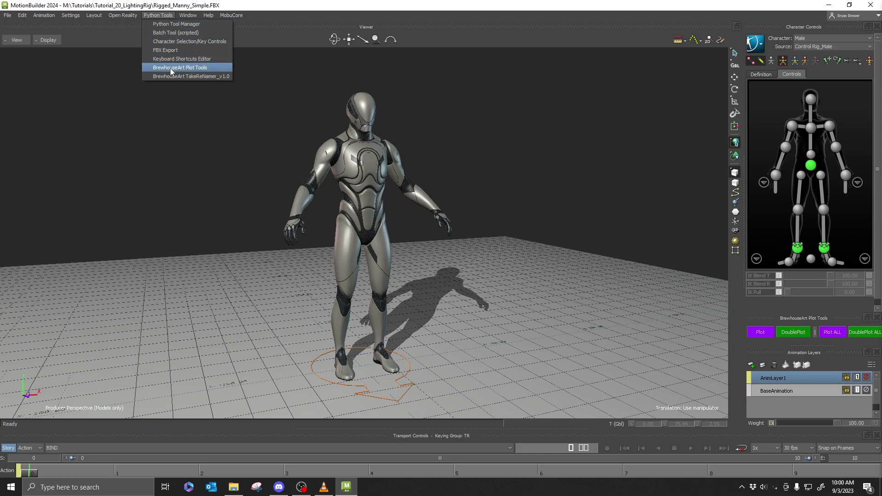
Close the Python Tools menu by clicking the empty viewport, running no tool
{"action": "left_click", "coordinate": [216, 138]}
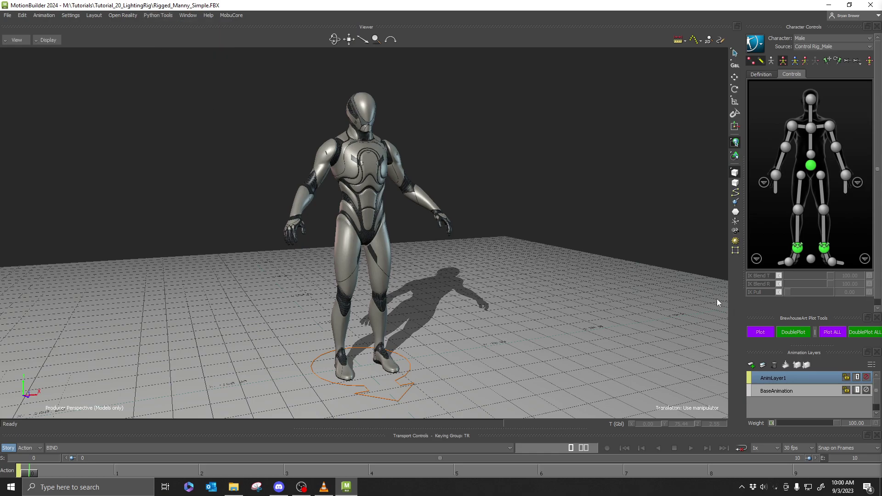